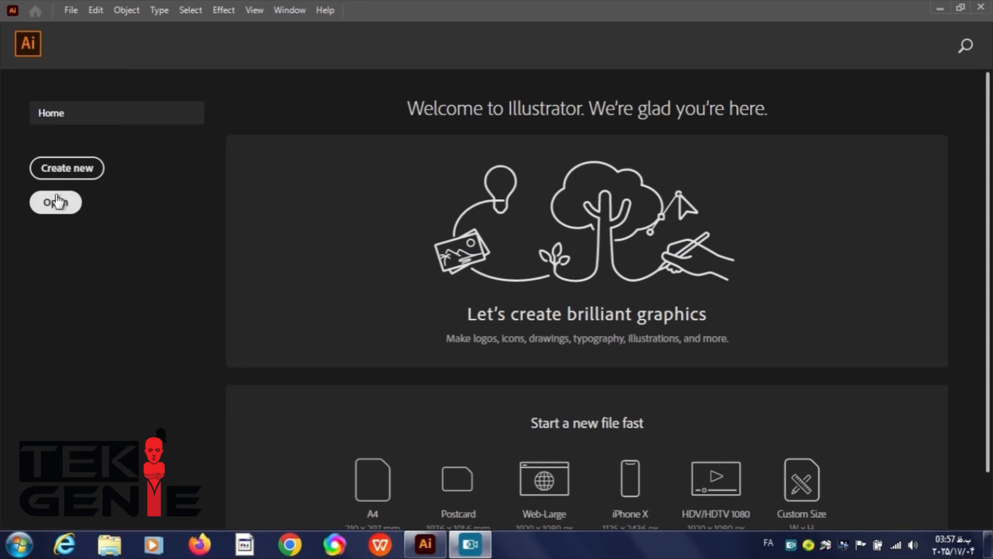
Open the New Document dialog and browse its width unit options before dismissing it.
click(55, 167)
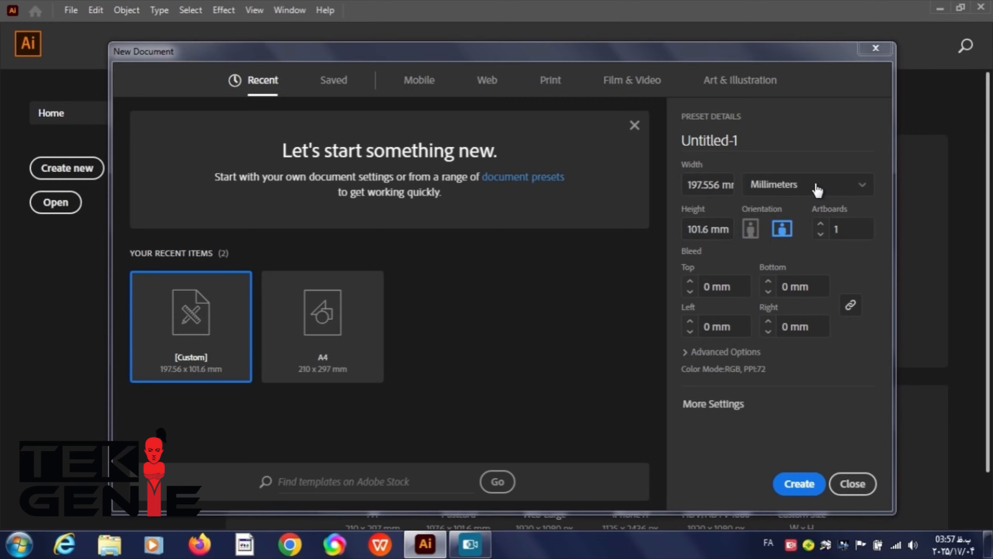
click(817, 190)
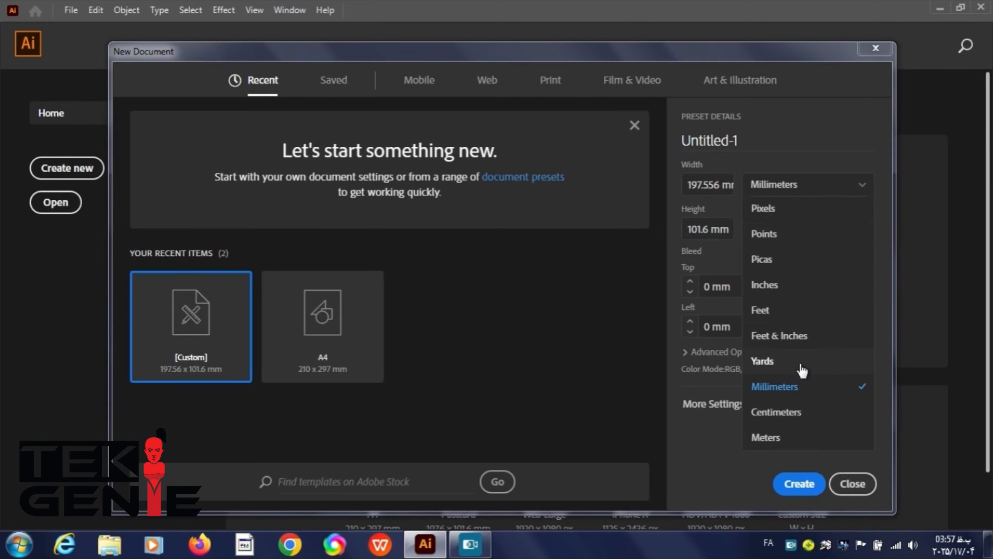
click(717, 361)
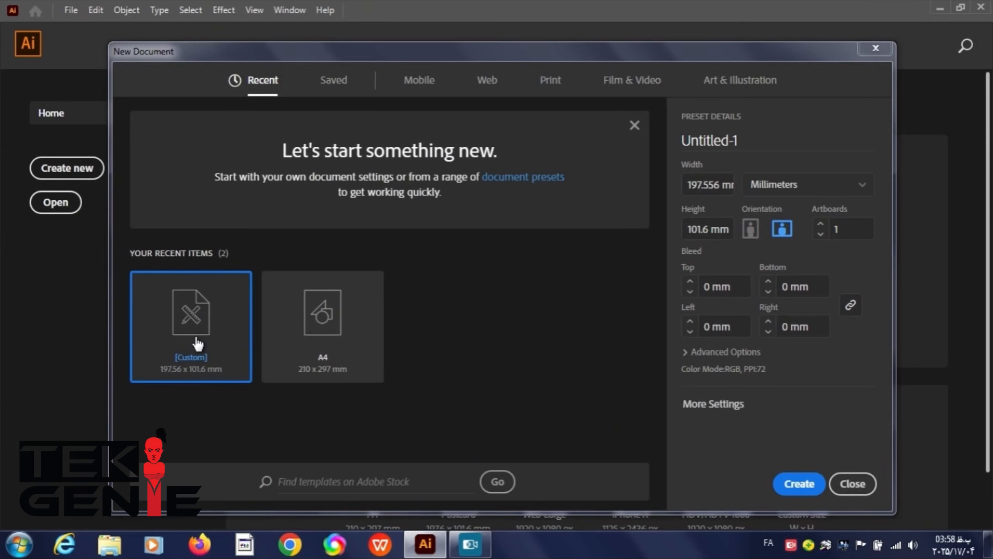
key(Escape)
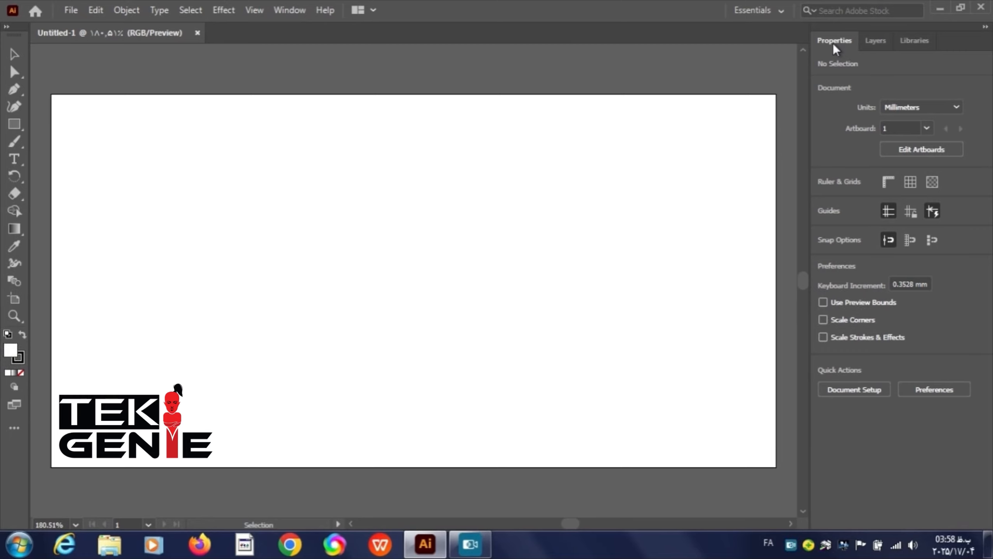
Browse the Layers and Libraries panels, then close the floating Libraries panel.
click(890, 42)
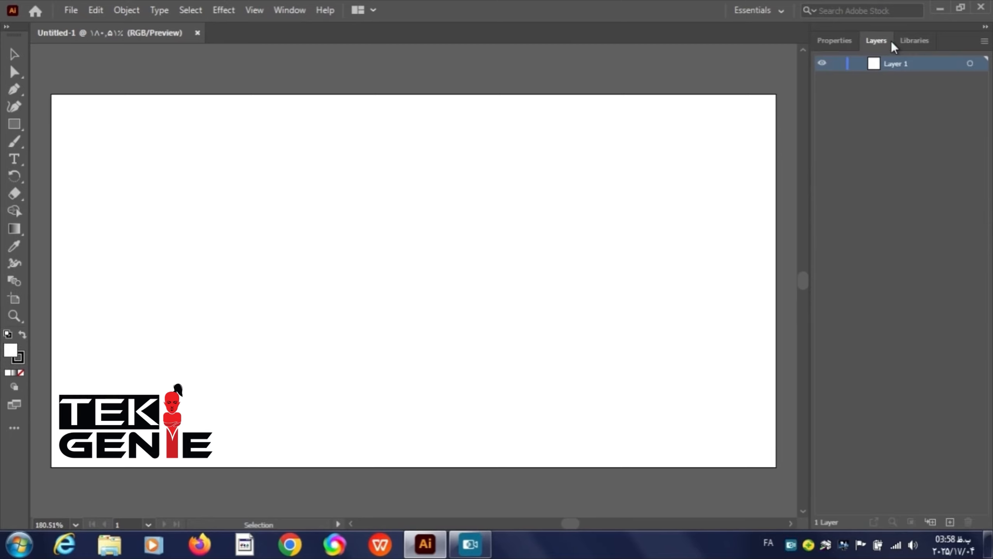
click(909, 42)
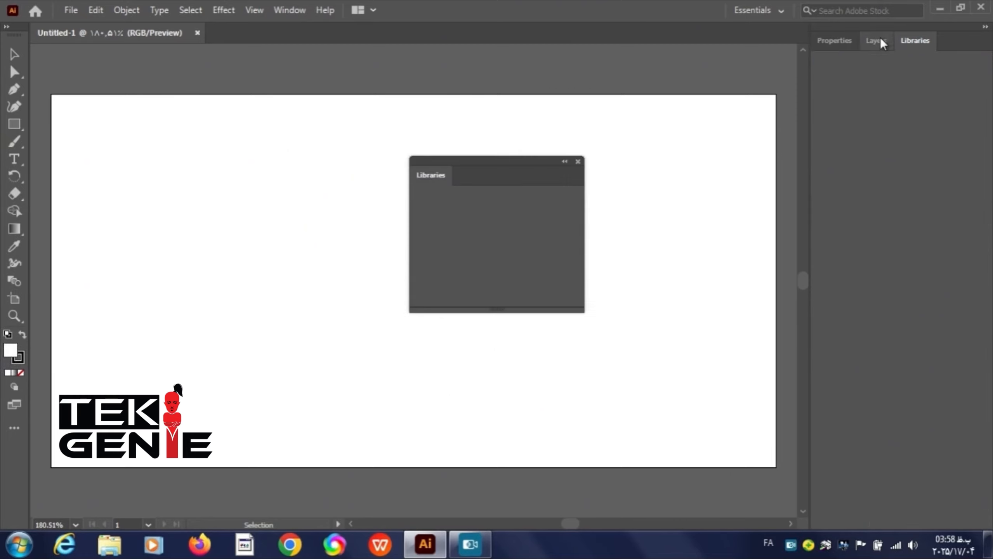
click(818, 40)
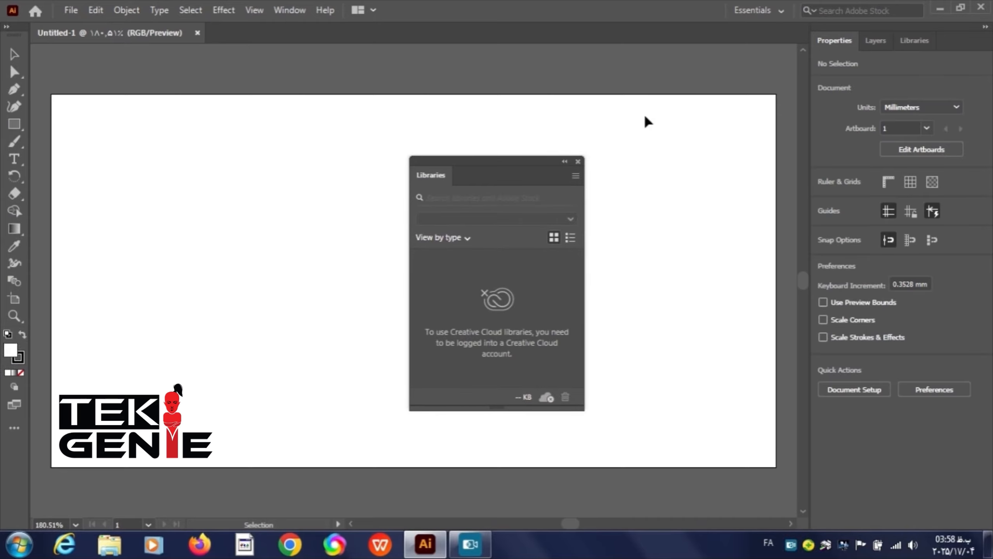
click(578, 161)
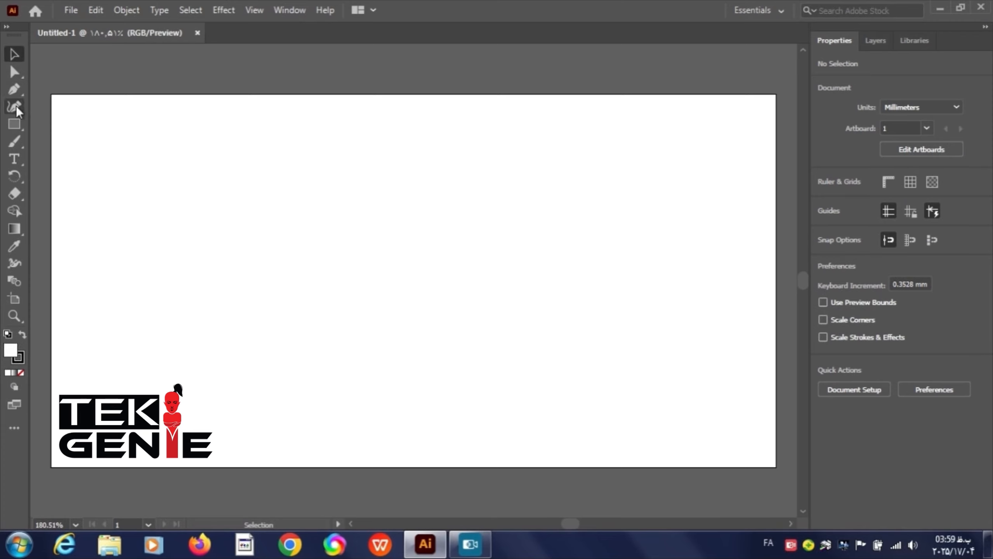
Draw a circle with the Ellipse tool in the middle of the artboard.
click(16, 123)
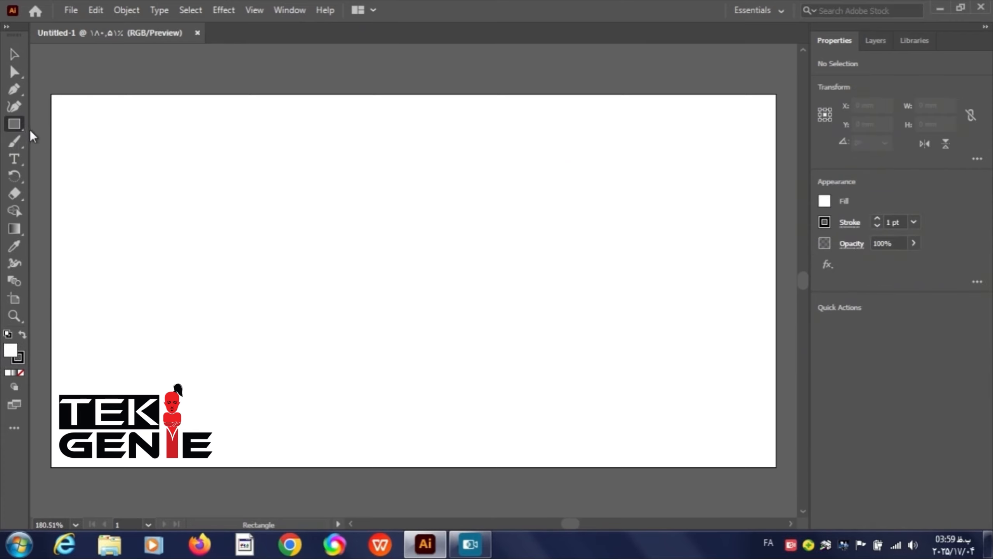
click(14, 124)
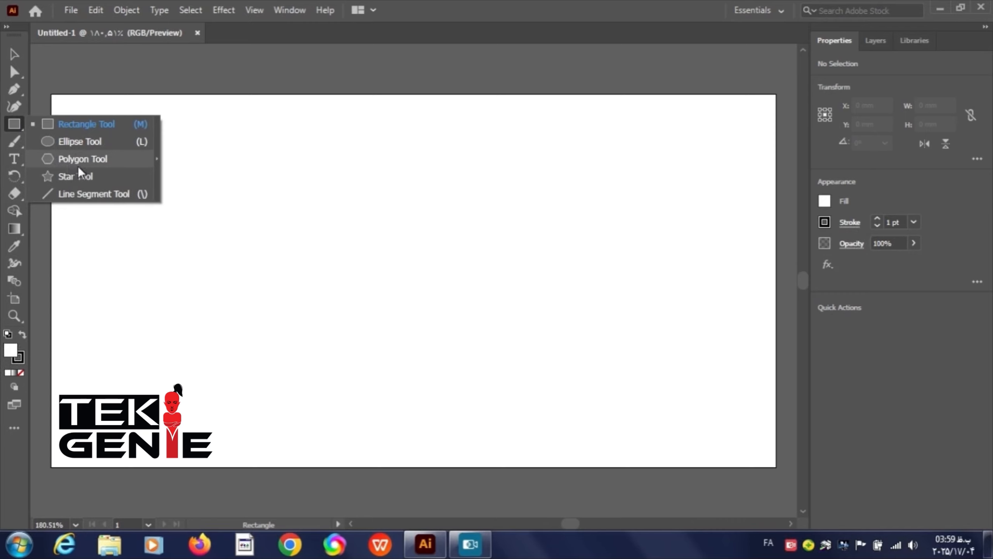
click(77, 141)
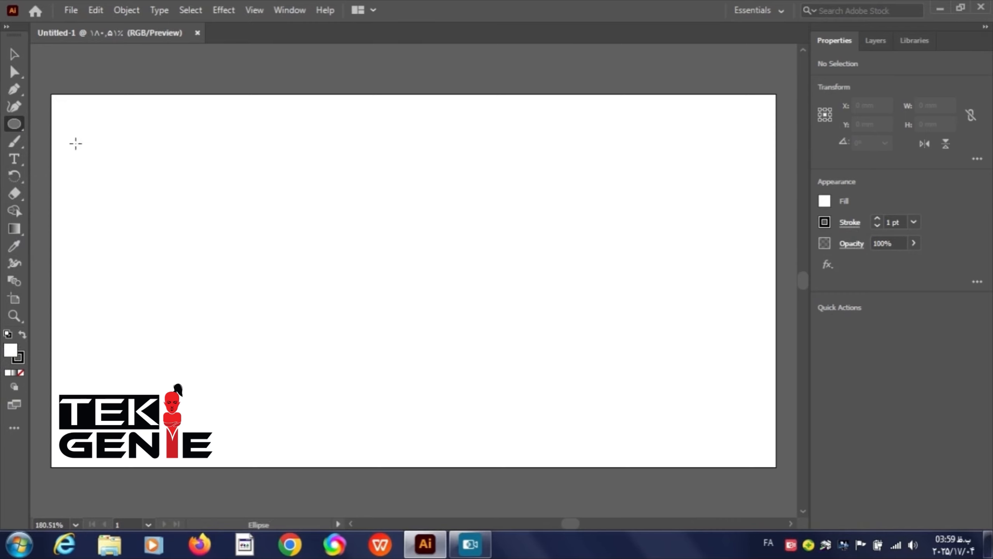
drag(383, 213, 525, 353)
Draw three rectangles of different sizes with the Rectangle tool on the artboard.
key(m)
drag(143, 152, 193, 208)
drag(139, 241, 243, 318)
drag(297, 376, 427, 442)
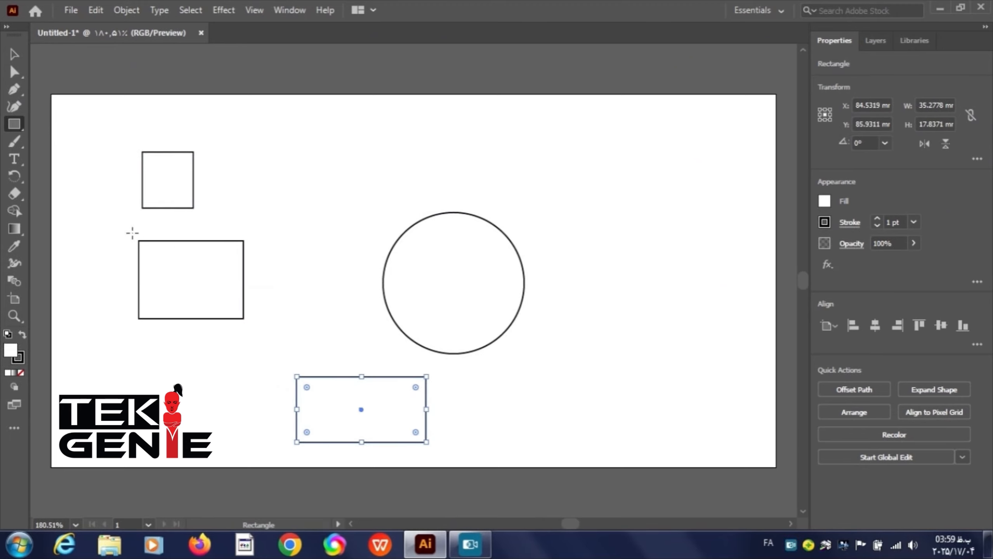
Select the large rectangle and round all its corners with the live corner widgets.
click(15, 54)
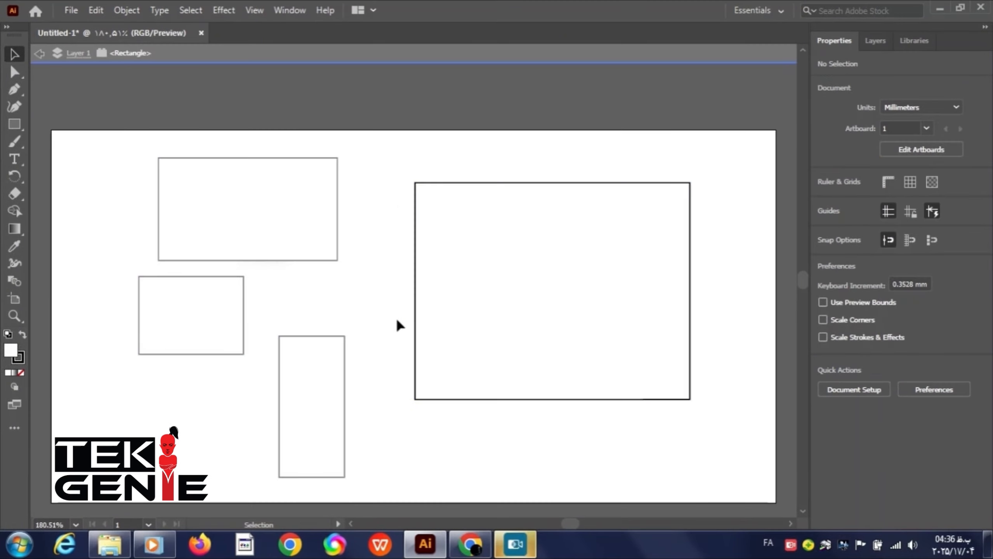
click(430, 313)
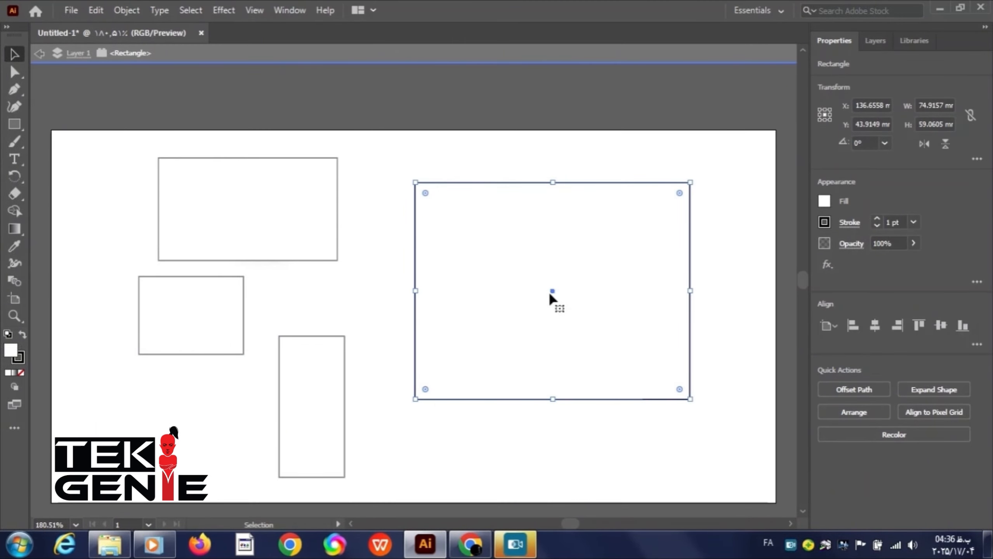
mouse_move(549, 290)
mouse_down()
mouse_move(516, 294)
mouse_move(556, 313)
mouse_move(547, 294)
mouse_up()
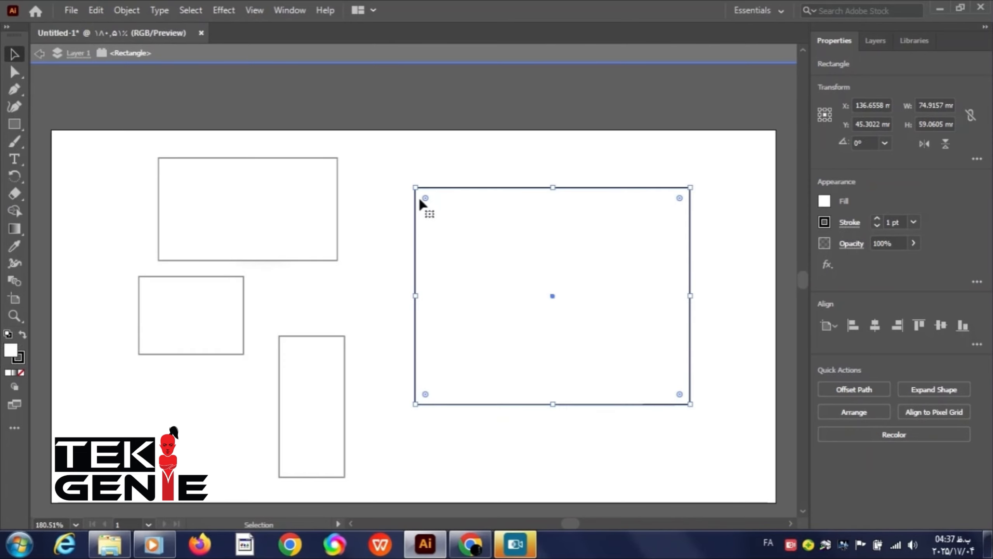
mouse_move(426, 198)
mouse_down()
mouse_move(580, 293)
mouse_move(444, 260)
mouse_move(500, 266)
mouse_move(459, 254)
mouse_up()
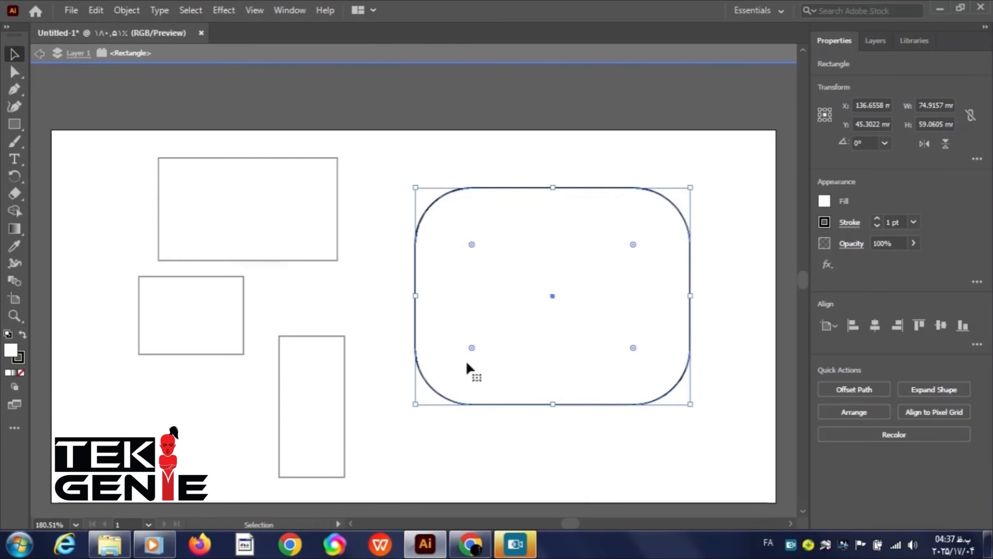
drag(471, 348, 478, 341)
With Direct Selection, drag the rounded rectangle's anchor points to reshape it into a speech-bubble outline.
click(15, 72)
click(223, 208)
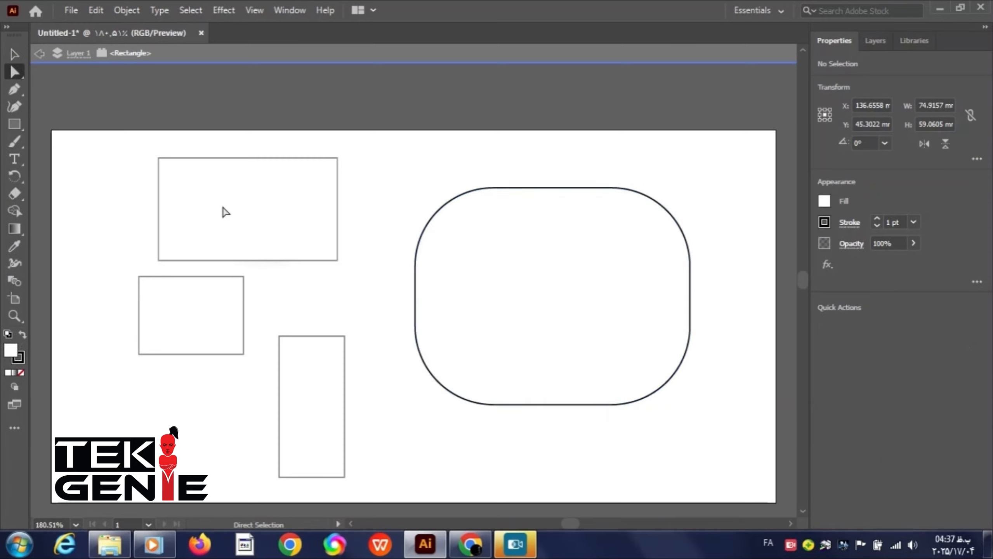
click(415, 327)
drag(415, 370, 373, 441)
drag(415, 267, 314, 249)
drag(491, 189, 487, 136)
drag(607, 210, 594, 196)
Move the reshaped path slightly right and down with the Selection tool.
click(16, 58)
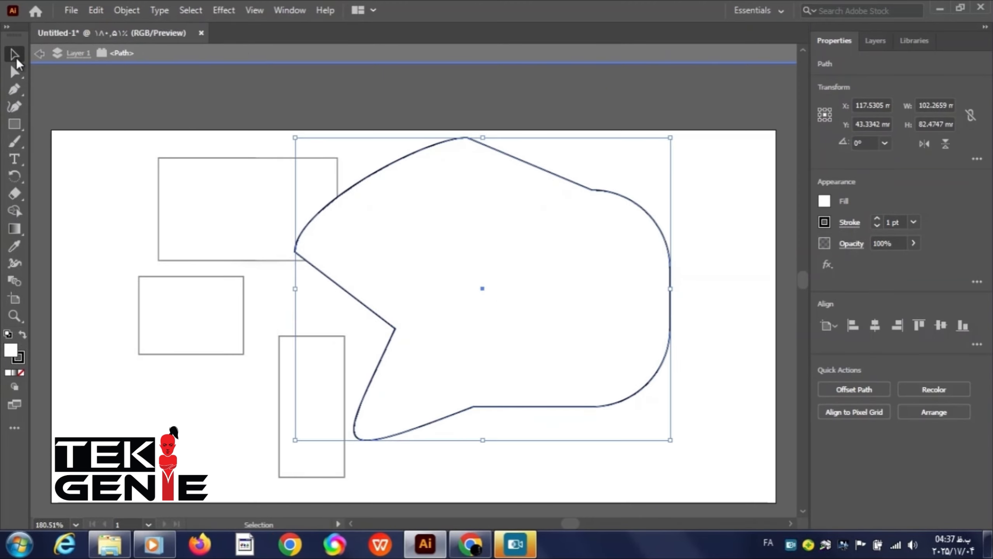
click(283, 423)
drag(368, 400, 385, 410)
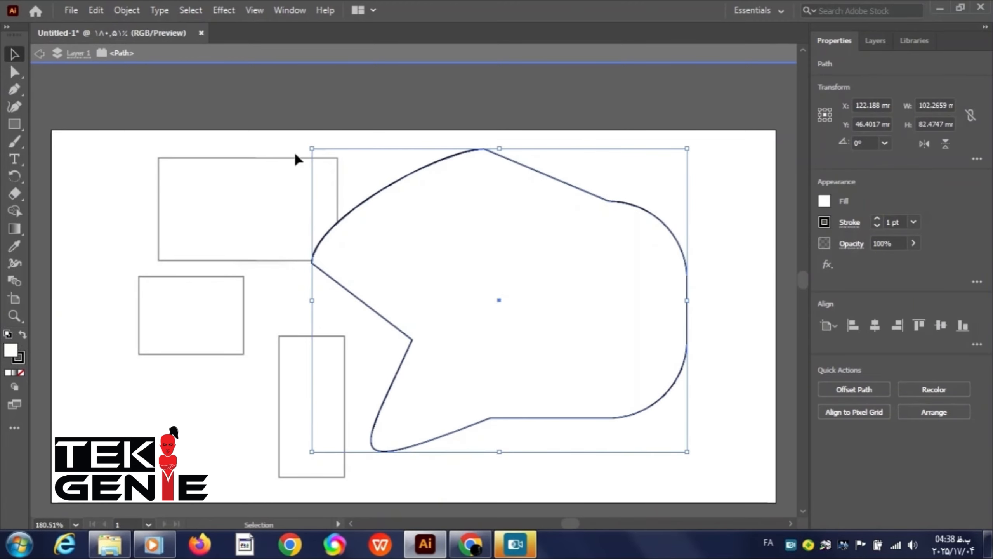
click(74, 8)
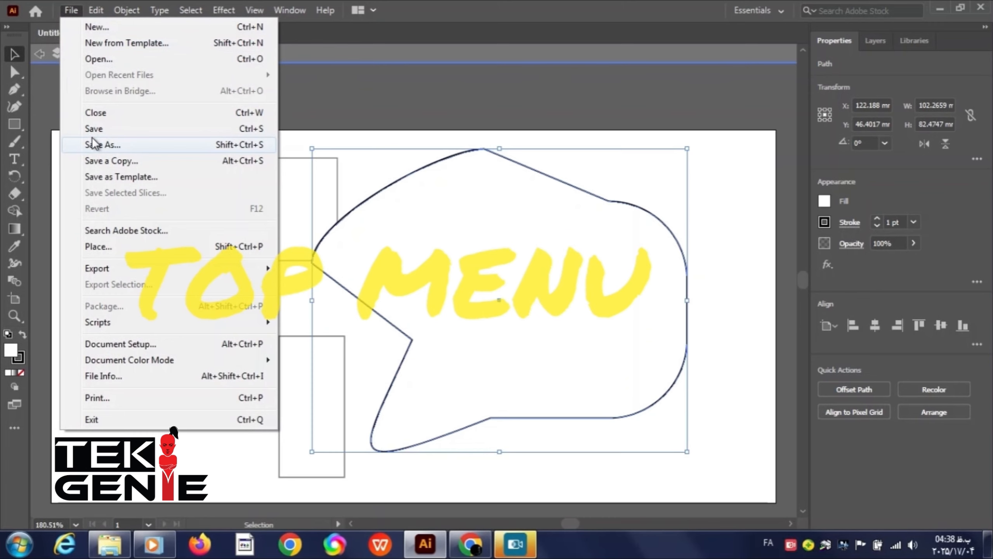
click(286, 284)
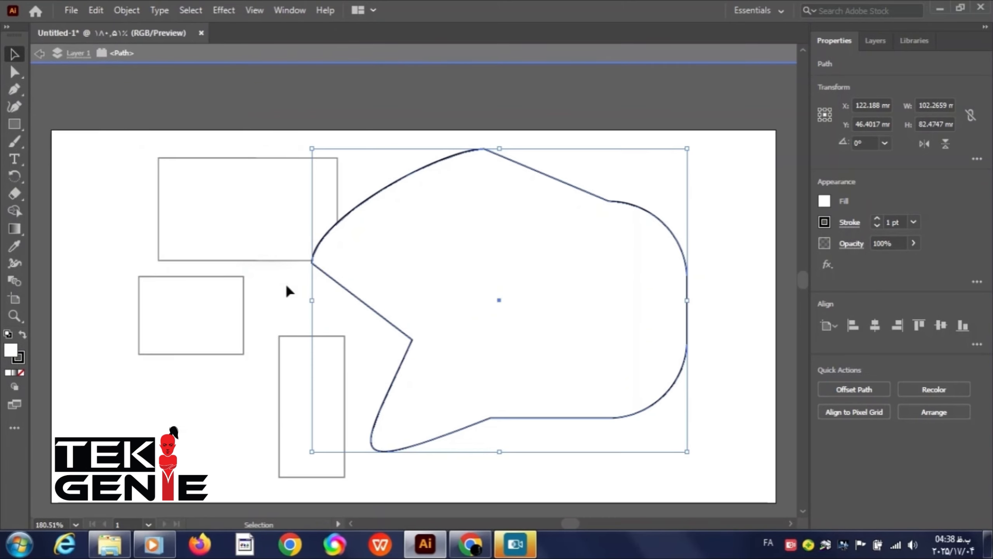
click(127, 10)
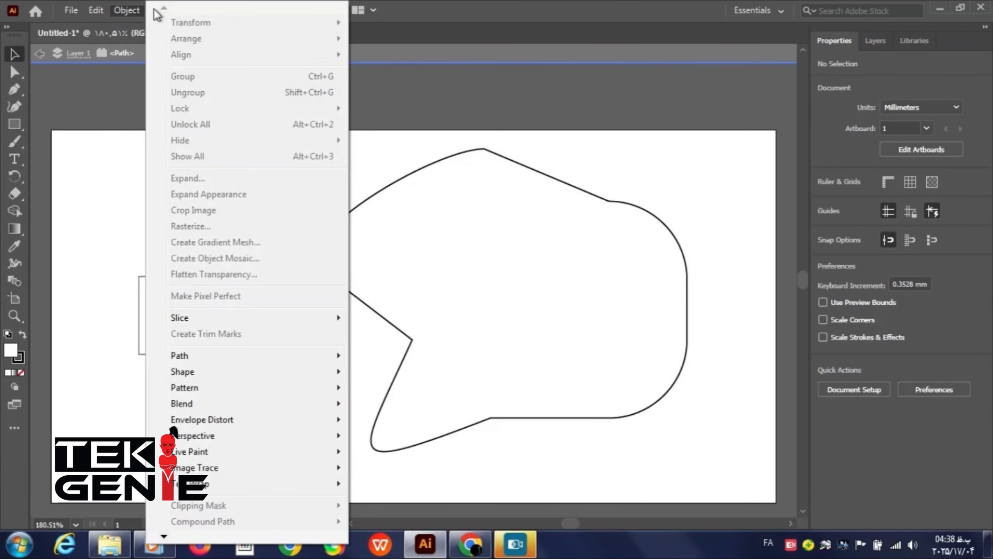
Apply a Stylize Drop Shadow effect to the speech-bubble shape.
click(395, 278)
click(232, 9)
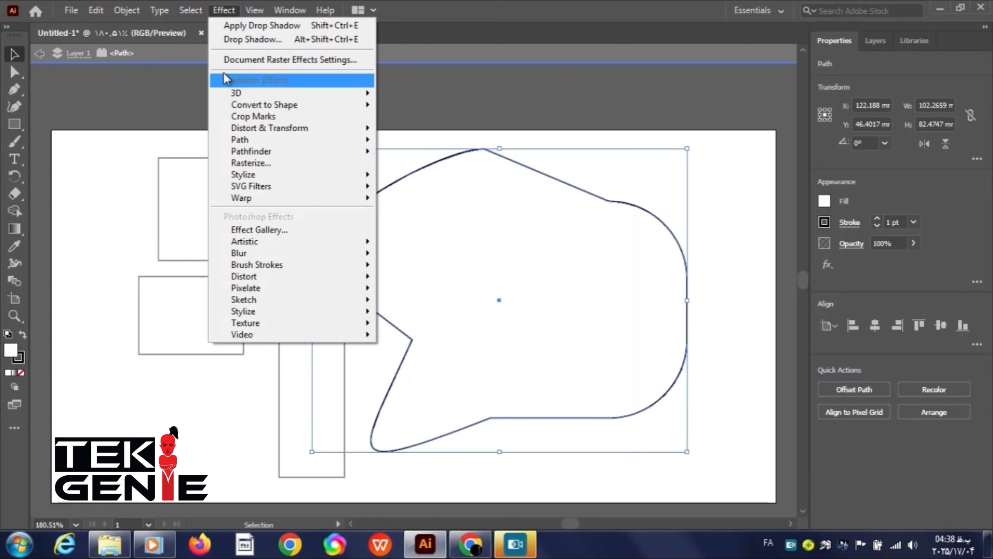
mouse_move(235, 178)
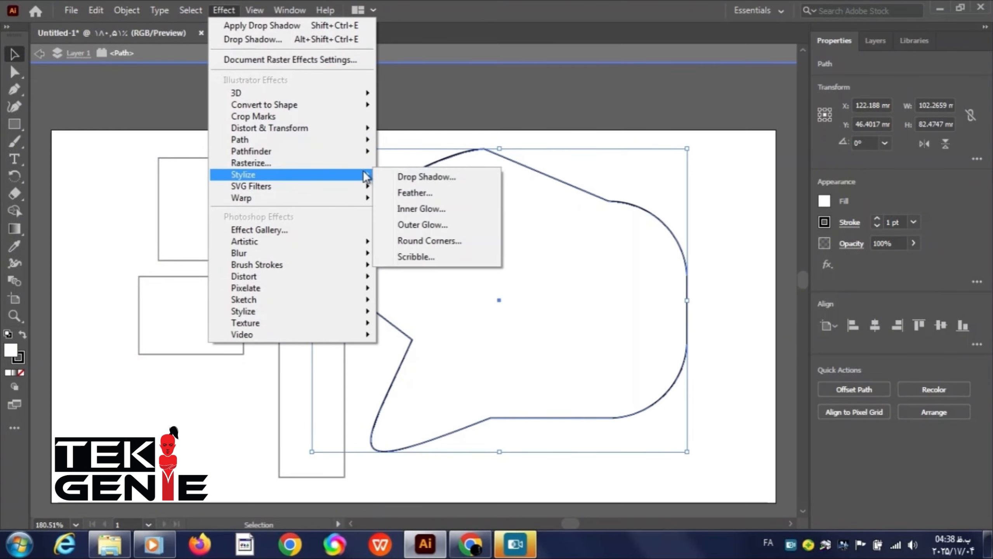
click(441, 178)
click(489, 342)
Zoom the view in and out, then fit the artboard in the window.
click(254, 10)
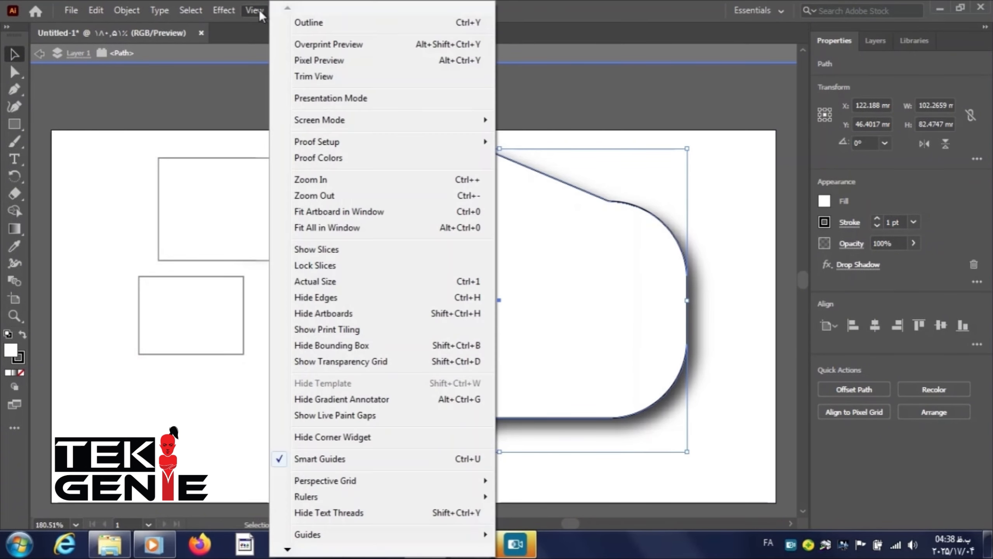
click(309, 180)
click(260, 8)
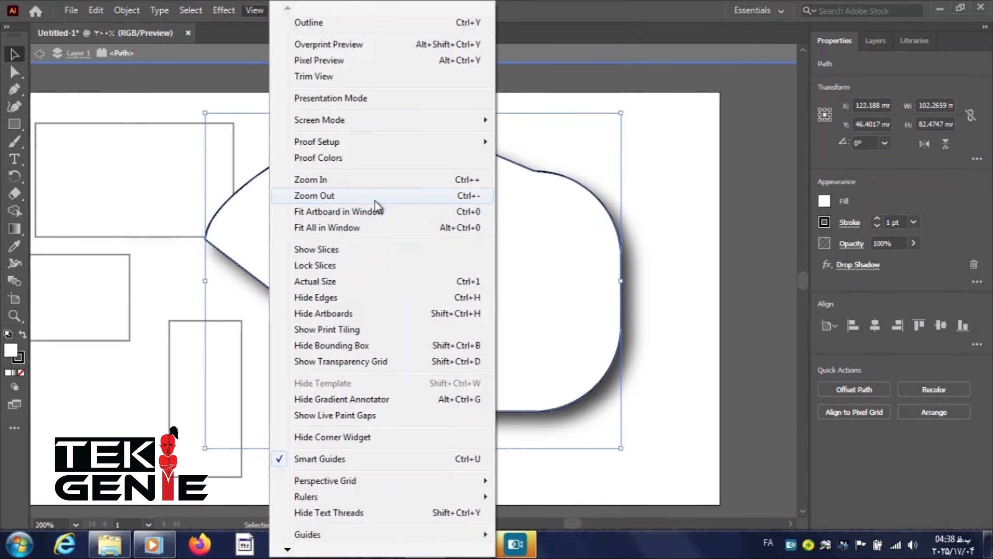
click(375, 200)
key(ctrl+0)
Open a new window of the current document.
click(277, 12)
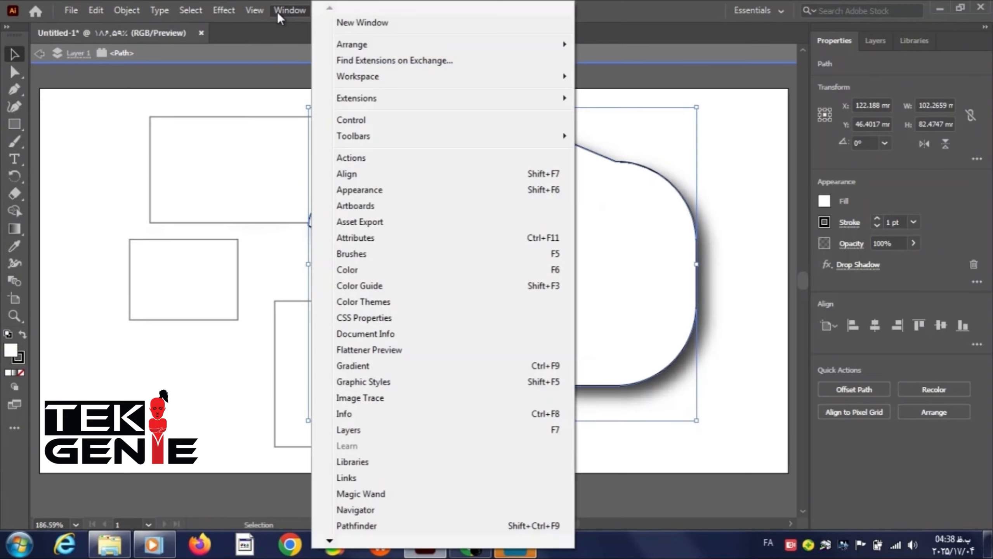
click(362, 22)
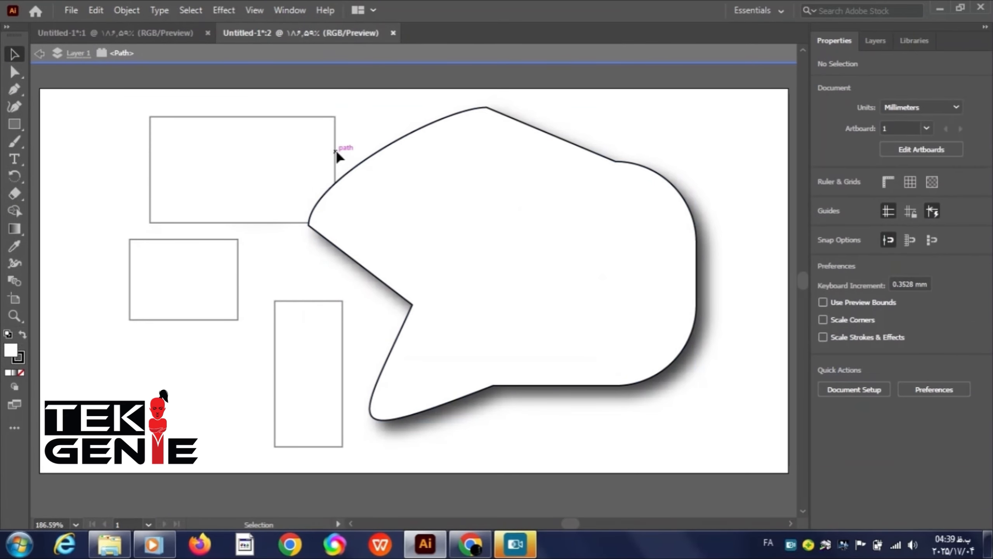
Float the document window using the window arrangement options.
click(288, 10)
mouse_move(333, 44)
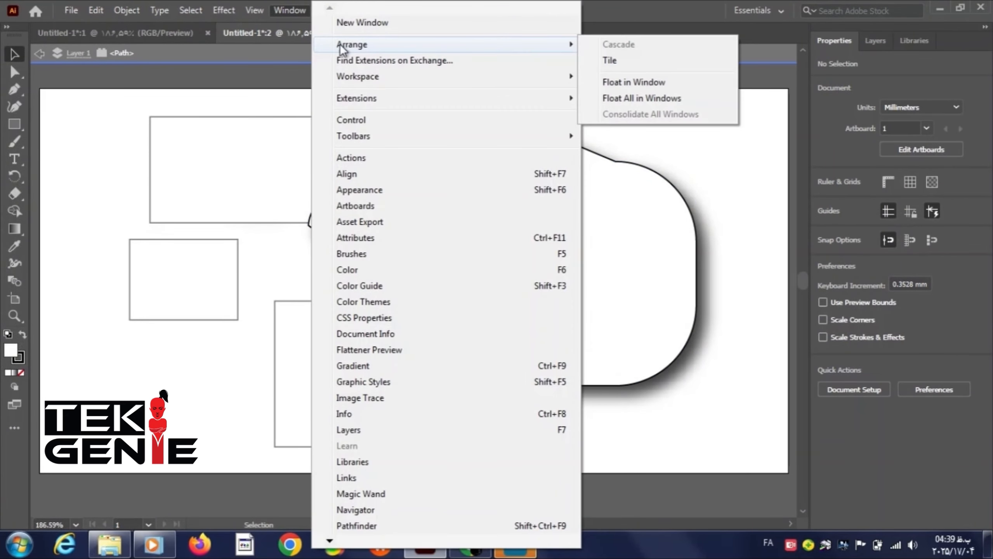
click(632, 87)
click(290, 11)
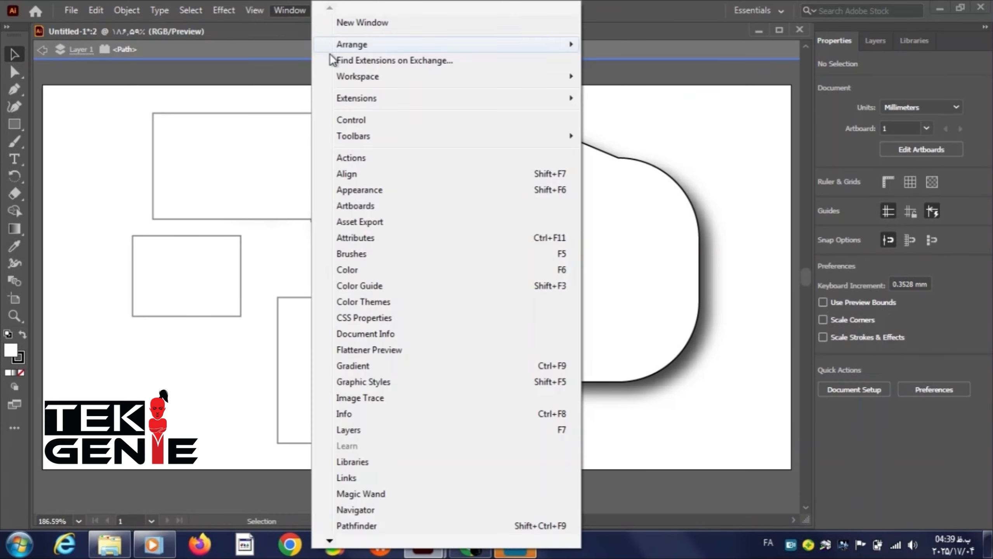
click(227, 397)
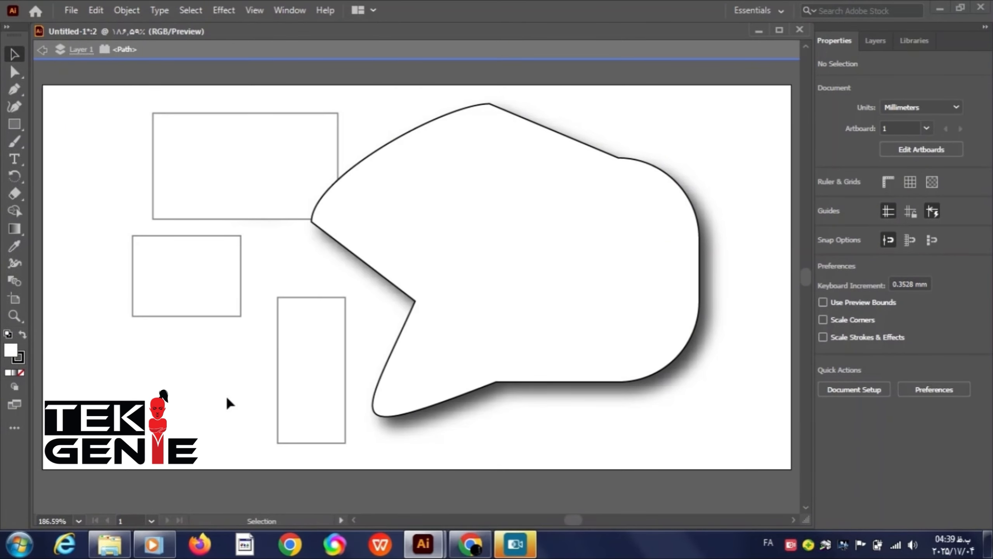